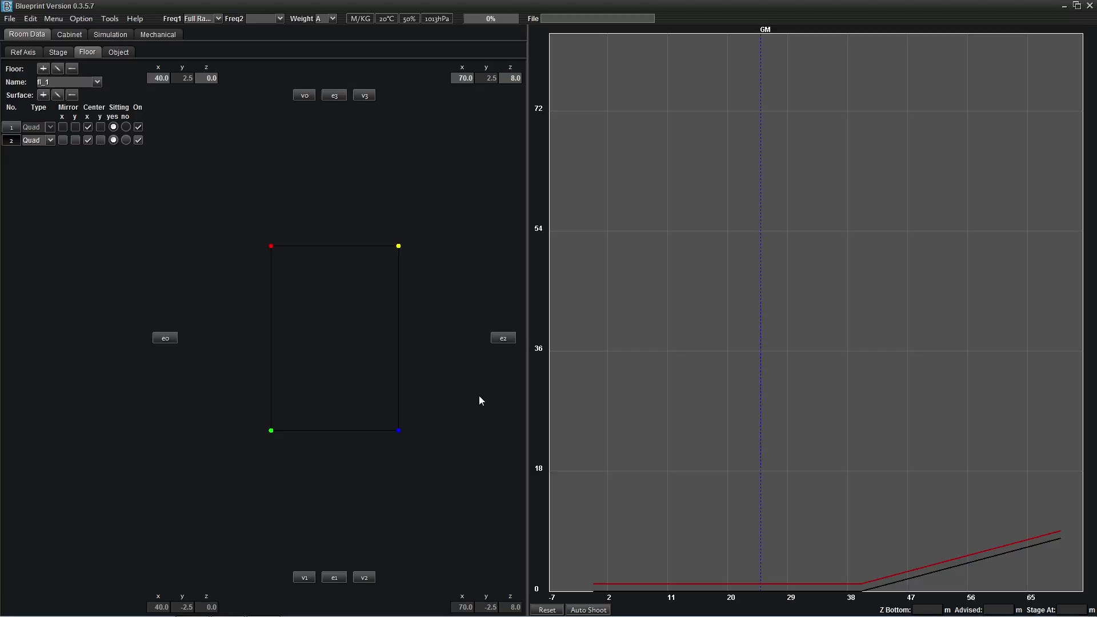
On the Cabinet tab, add a new array group and rename it from grp_1 to Main.
{"action": "left_click", "coordinate": [70, 33]}
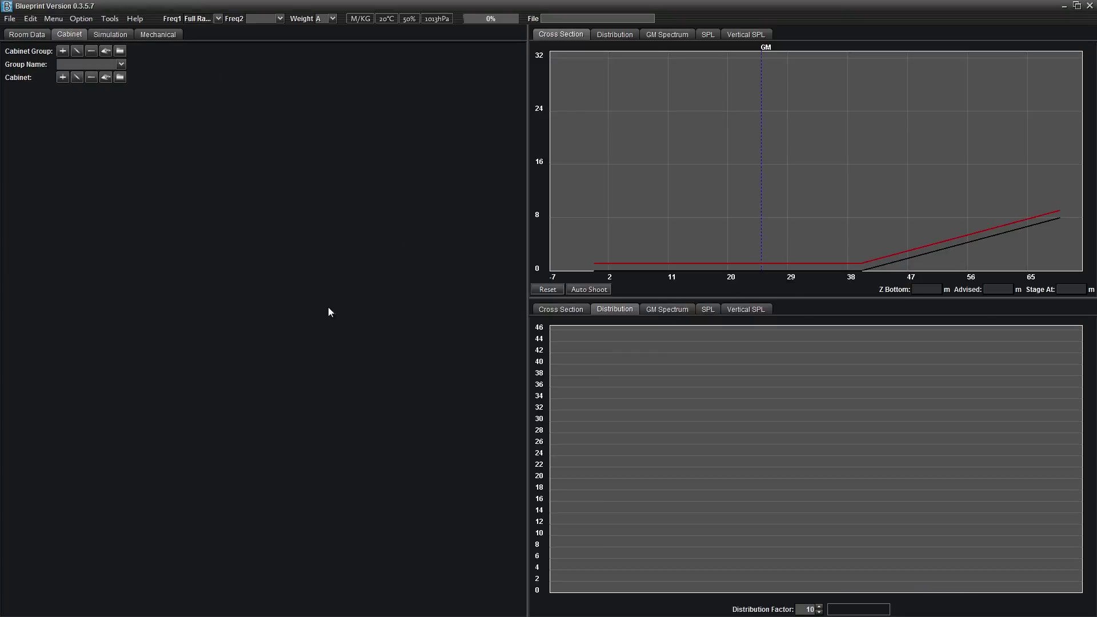
{"action": "left_click", "coordinate": [63, 51]}
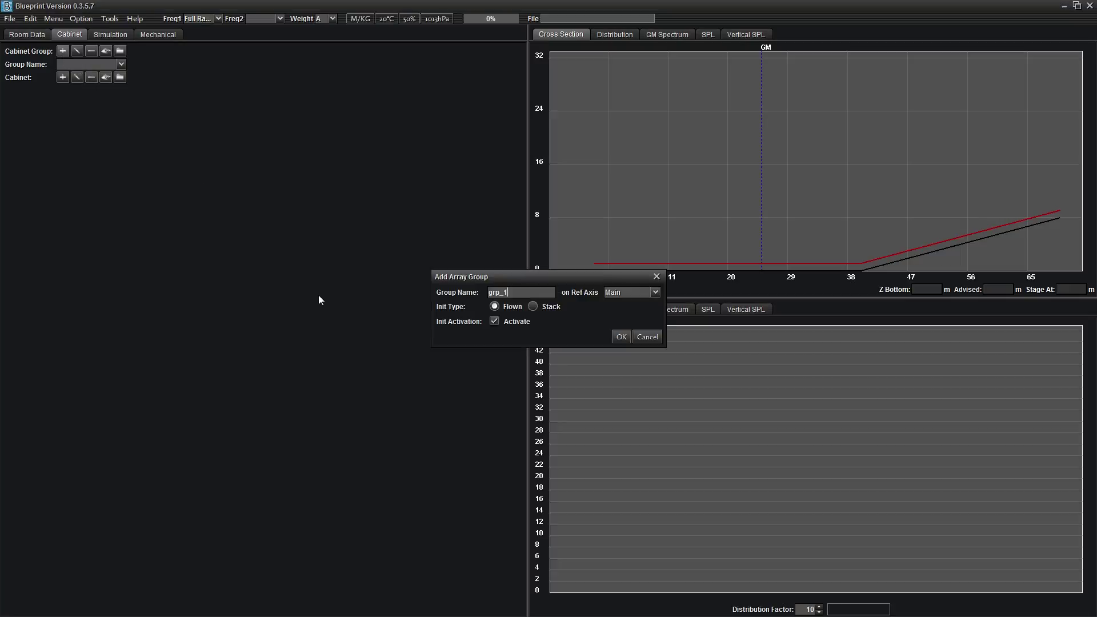
{"action": "key", "text": "BackSpace"}
{"action": "key", "text": "BackSpace"}
{"action": "key", "text": "BackSpace"}
{"action": "key", "text": "BackSpace"}
{"action": "key", "text": "BackSpace"}
{"action": "type", "text": "Main"}
{"action": "left_click", "coordinate": [620, 337]}
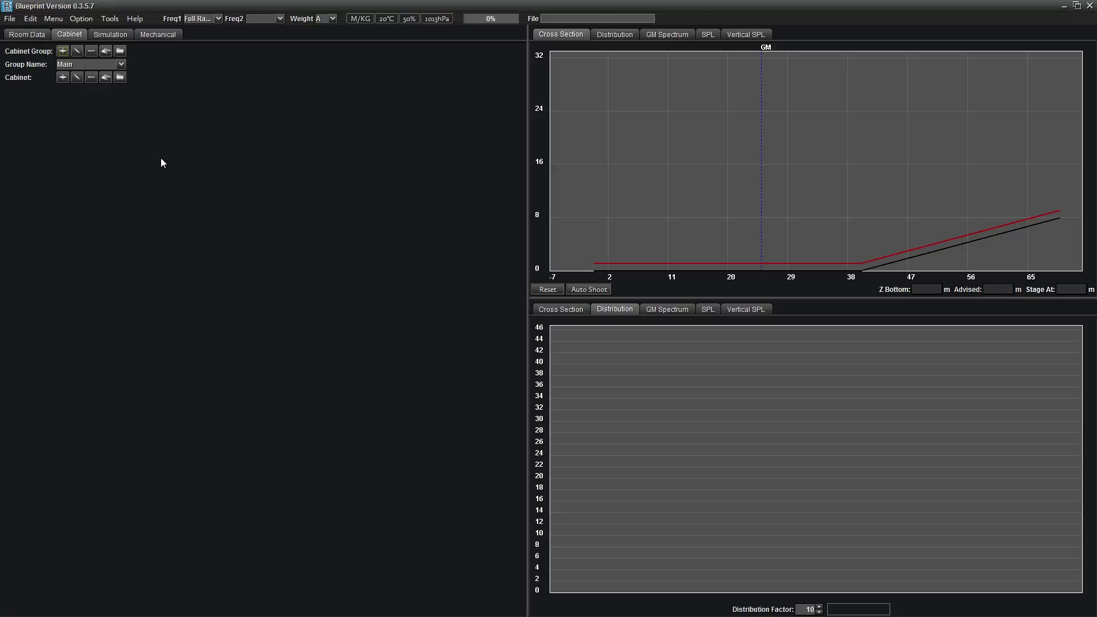
Add a Y Array cabinet to the Main group and rename it from 1 to Left.
{"action": "left_click", "coordinate": [61, 79]}
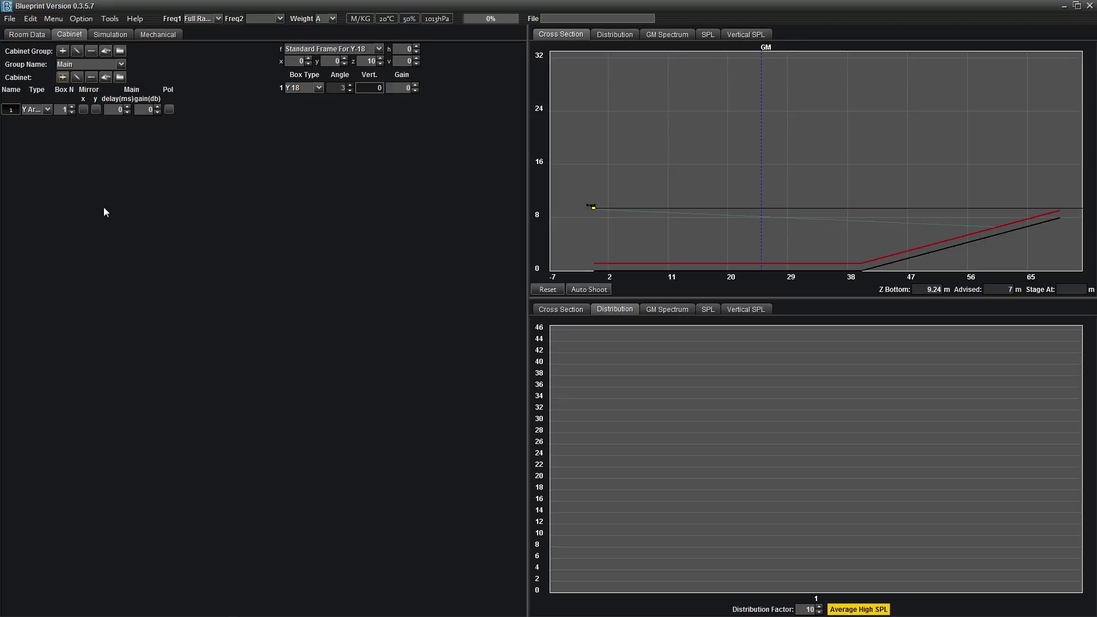
{"action": "right_click", "coordinate": [15, 115]}
{"action": "left_click", "coordinate": [31, 118]}
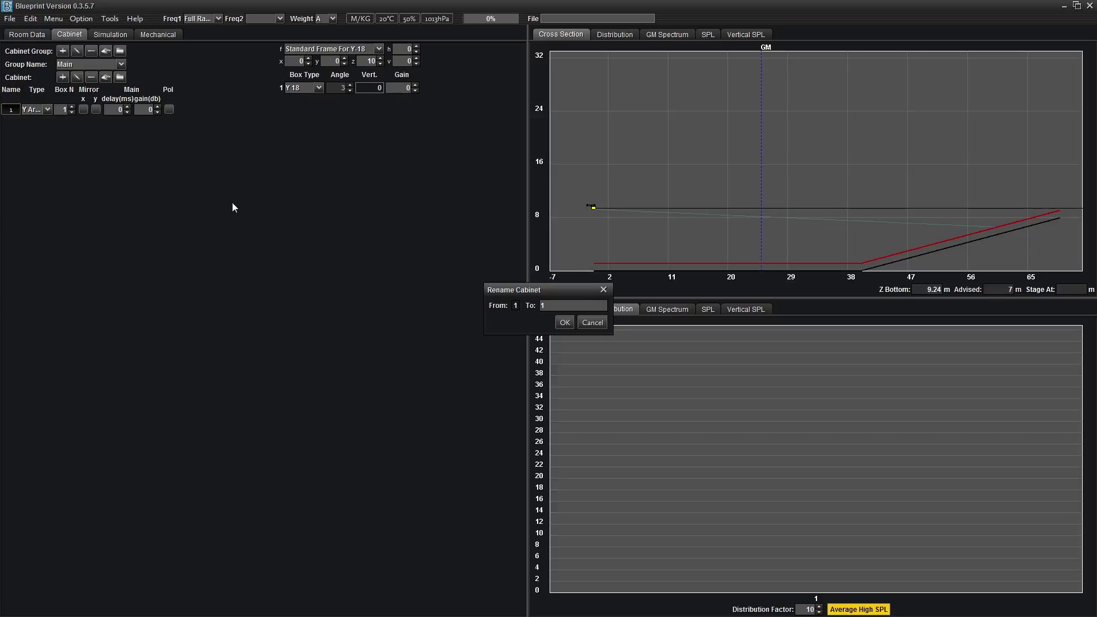
{"action": "key", "text": "BackSpace"}
{"action": "type", "text": "Left"}
{"action": "left_click", "coordinate": [564, 322]}
{"action": "left_click", "coordinate": [47, 110]}
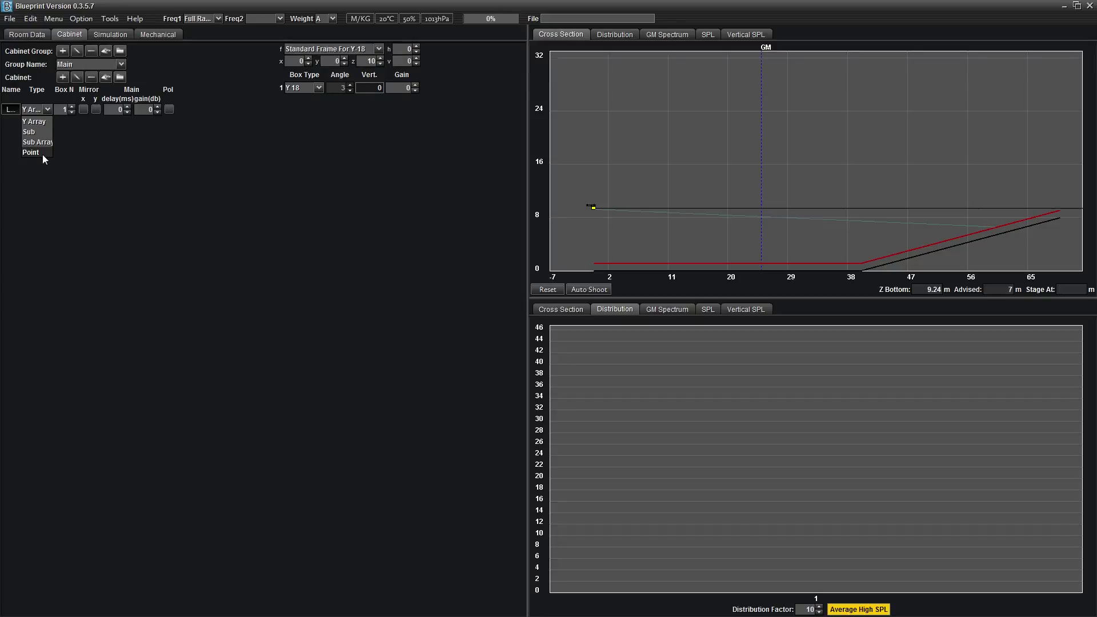
Keep the cabinet type as Y Array and change the box type from Y 18 to E 15.
{"action": "left_click", "coordinate": [47, 109]}
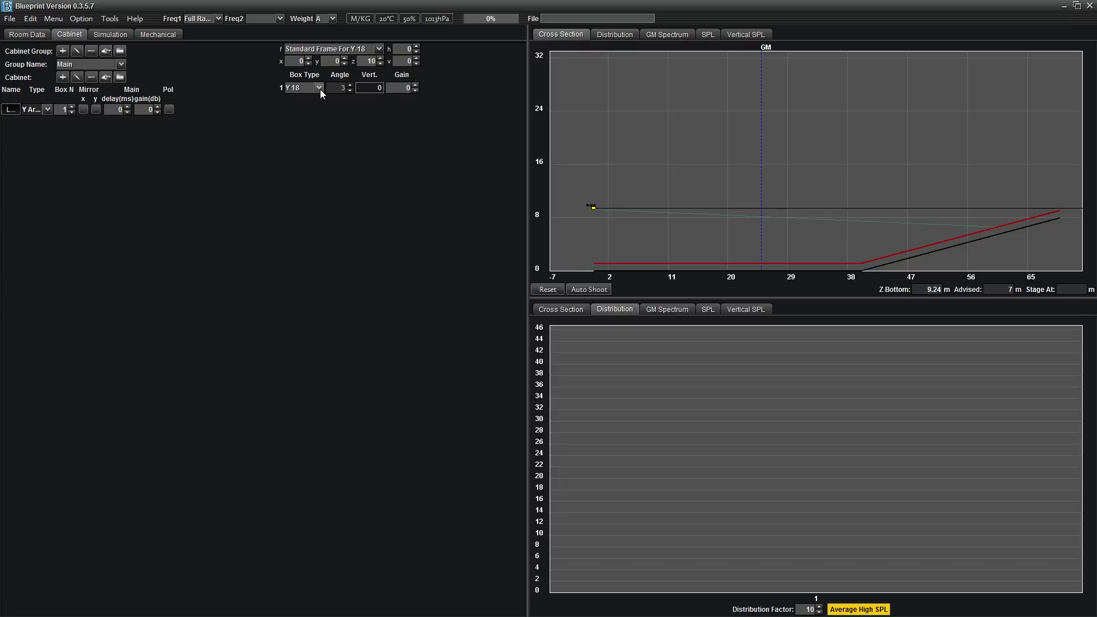
{"action": "scroll", "coordinate": [320, 89], "scroll_direction": "up", "scroll_amount": 1}
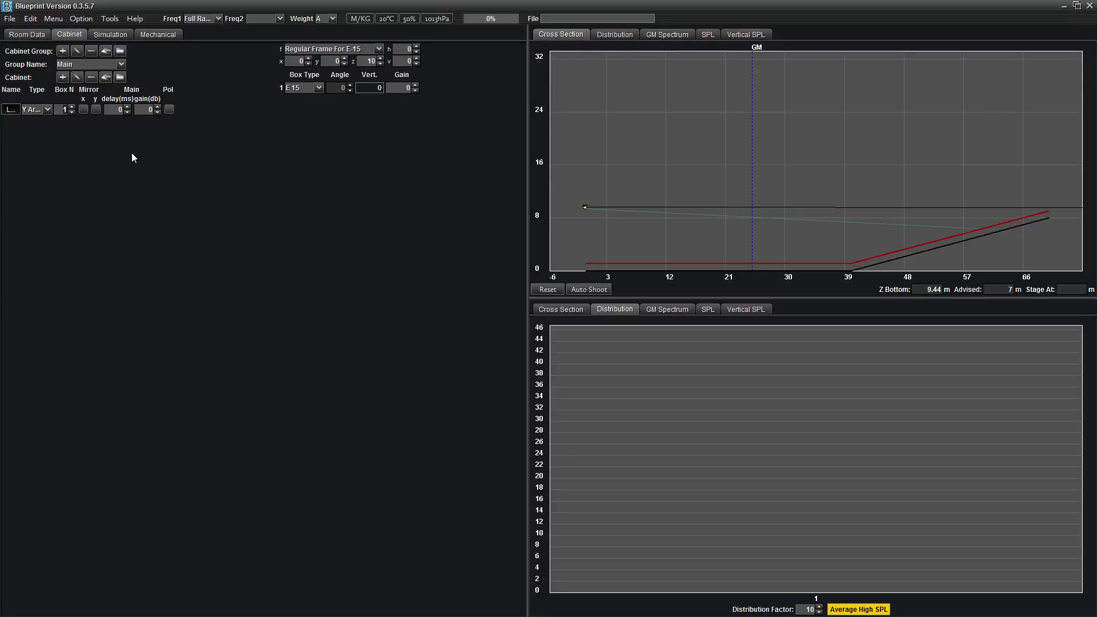
Set the Left array to 12 boxes, keeping the Regular Frame For E-15.
{"action": "type", "text": "12"}
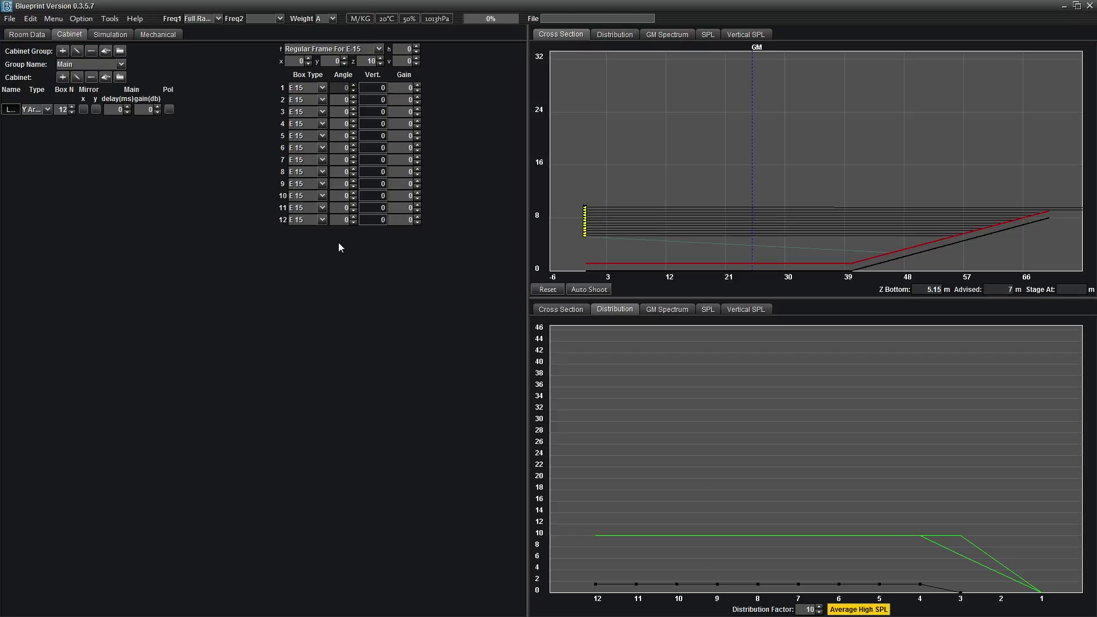
{"action": "left_click", "coordinate": [378, 49]}
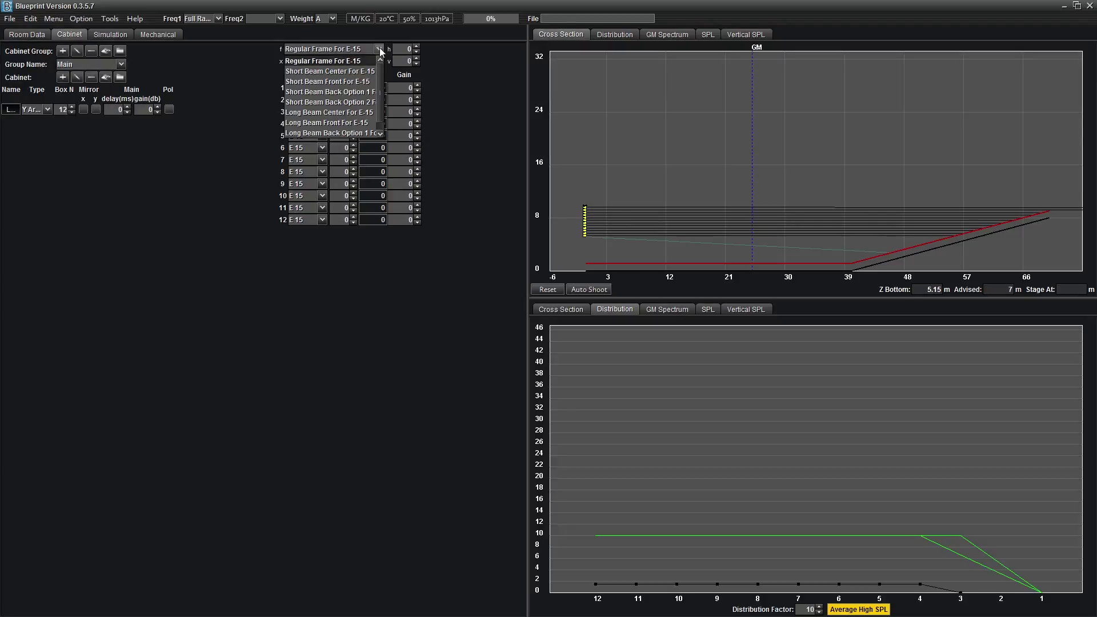
{"action": "left_click", "coordinate": [380, 49]}
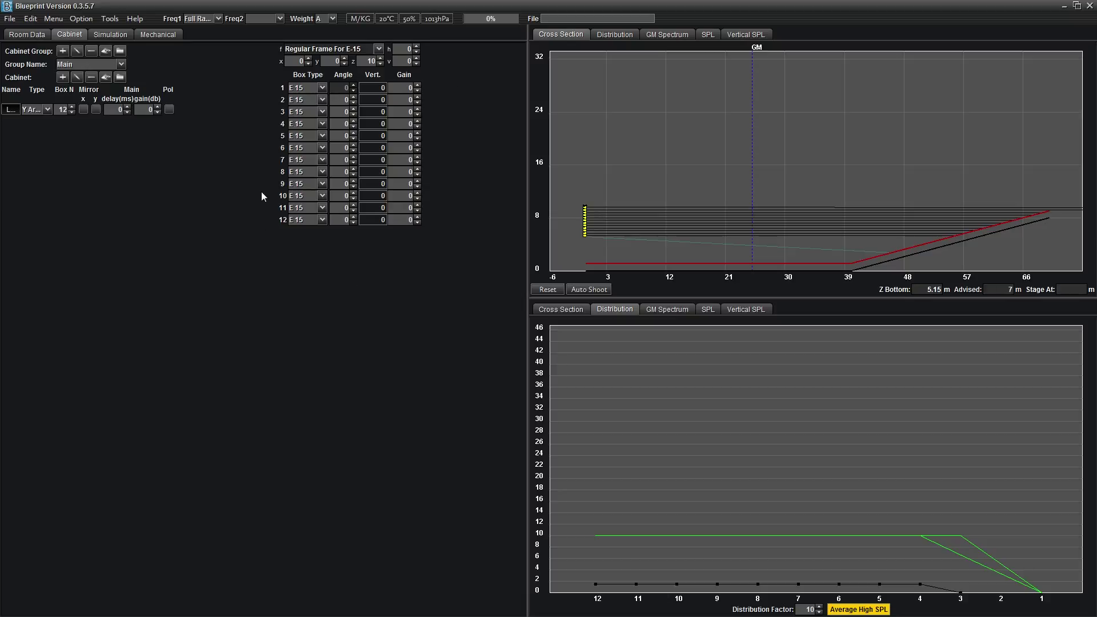
Make boxes 10 to 12 E 12, then try box 2's angle up to 7 and reset it to 0.
{"action": "left_click", "coordinate": [323, 195]}
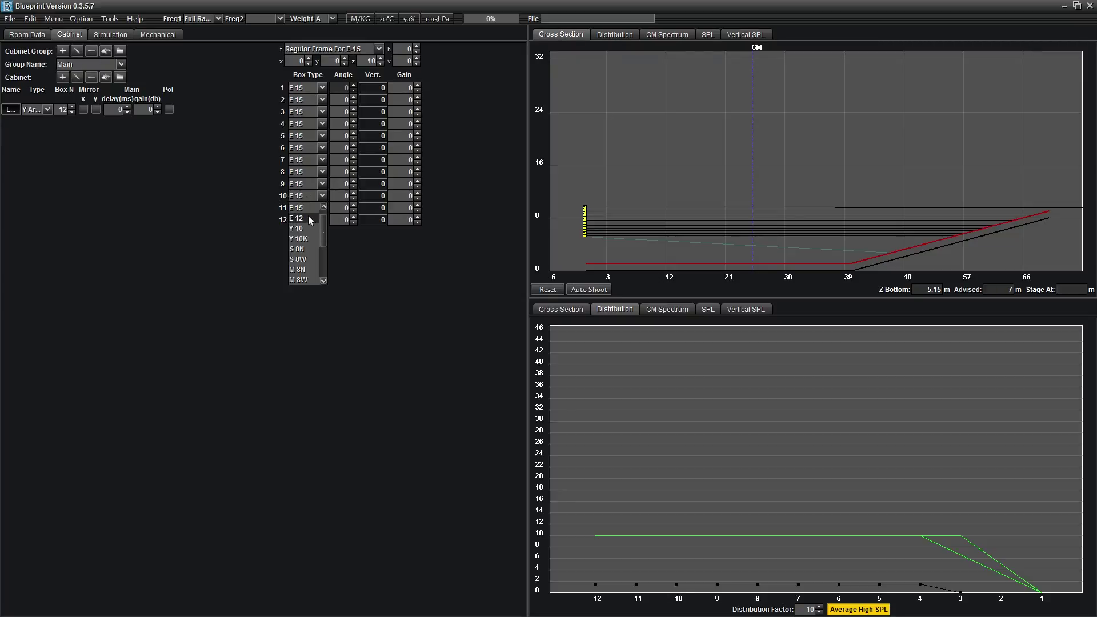
{"action": "left_click", "coordinate": [308, 218]}
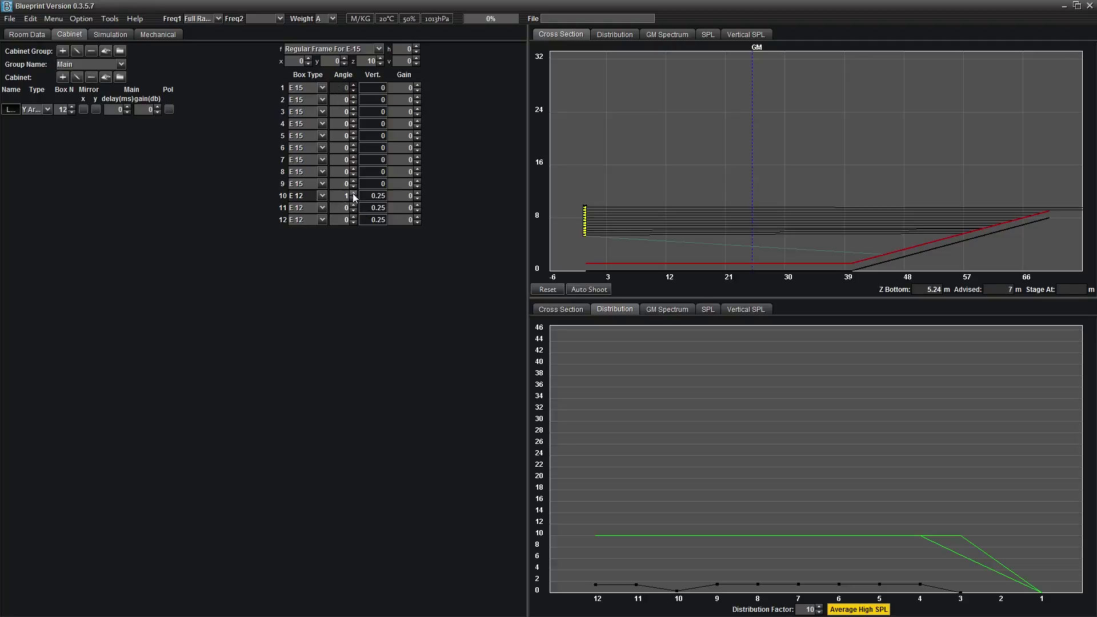
{"action": "left_click", "coordinate": [353, 97]}
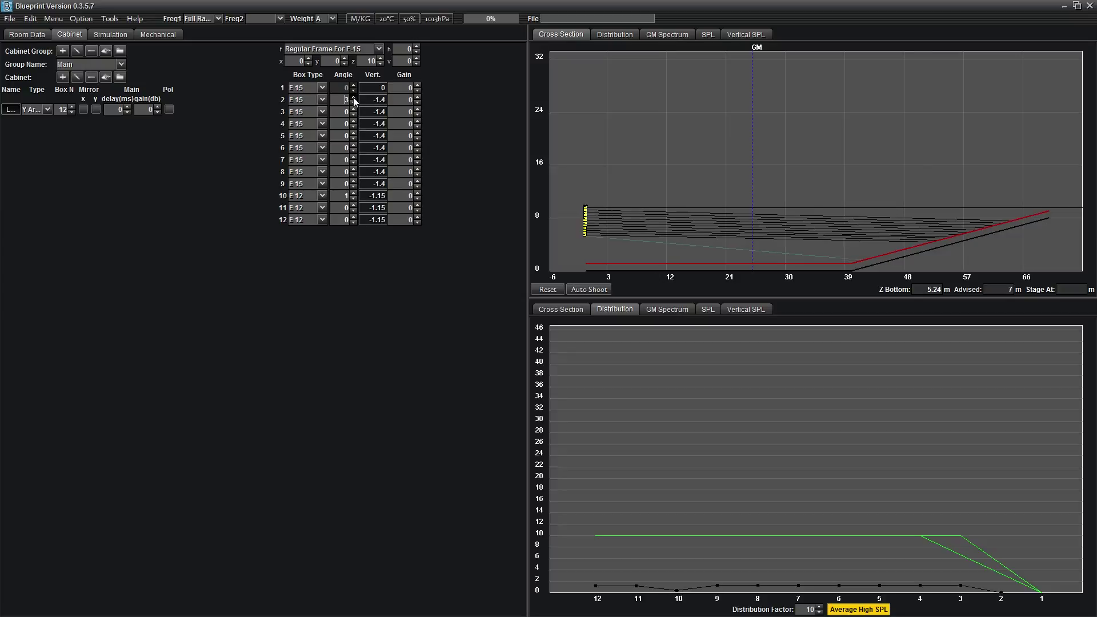
{"action": "left_click", "coordinate": [353, 97]}
{"action": "left_click", "coordinate": [353, 97]}
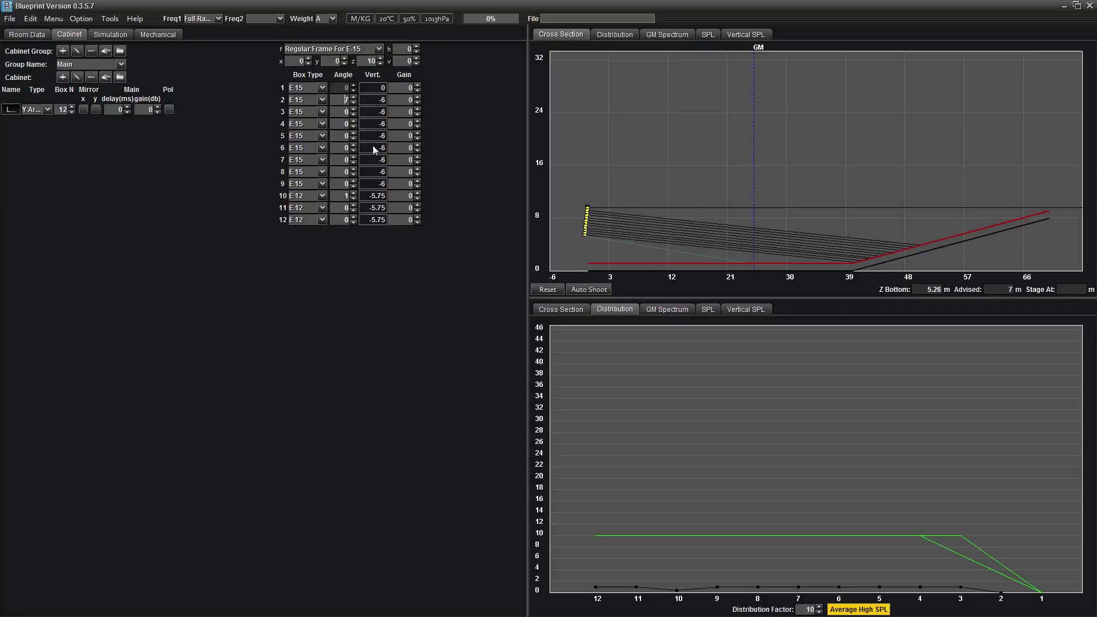
{"action": "left_click", "coordinate": [350, 100]}
{"action": "key", "text": "BackSpace"}
{"action": "type", "text": "2"}
{"action": "key", "text": "BackSpace"}
{"action": "type", "text": "0"}
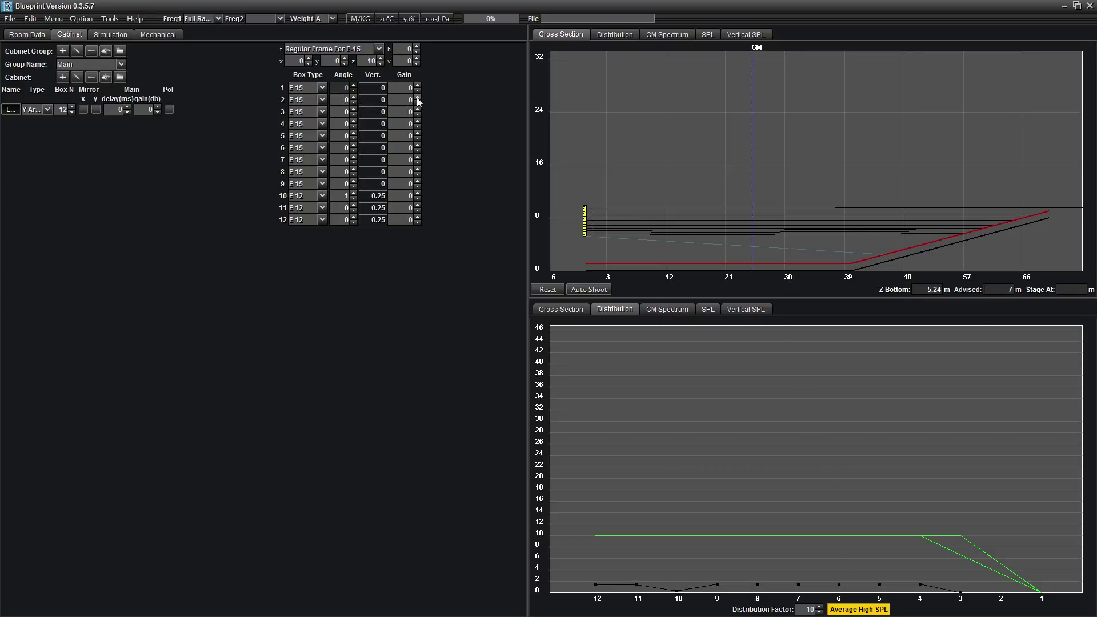
Nudge box 2's gain up to 0.3, then return it to 0.
{"action": "left_click", "coordinate": [417, 98]}
{"action": "left_click", "coordinate": [417, 97]}
{"action": "left_click", "coordinate": [418, 98]}
{"action": "left_click", "coordinate": [417, 103]}
{"action": "left_click", "coordinate": [417, 103]}
{"action": "left_click", "coordinate": [417, 103]}
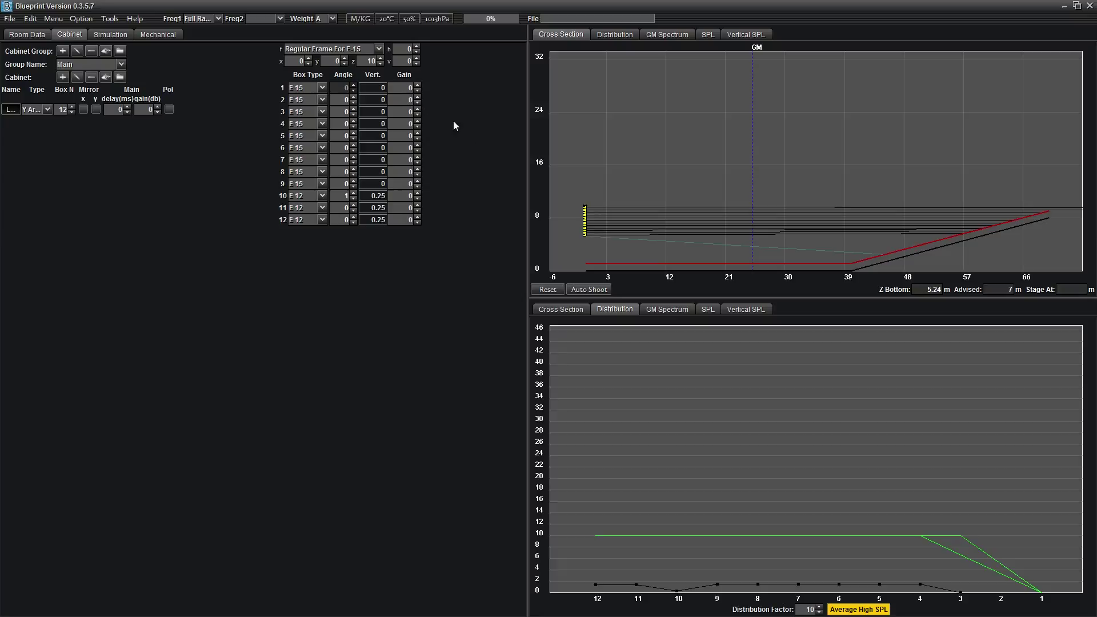